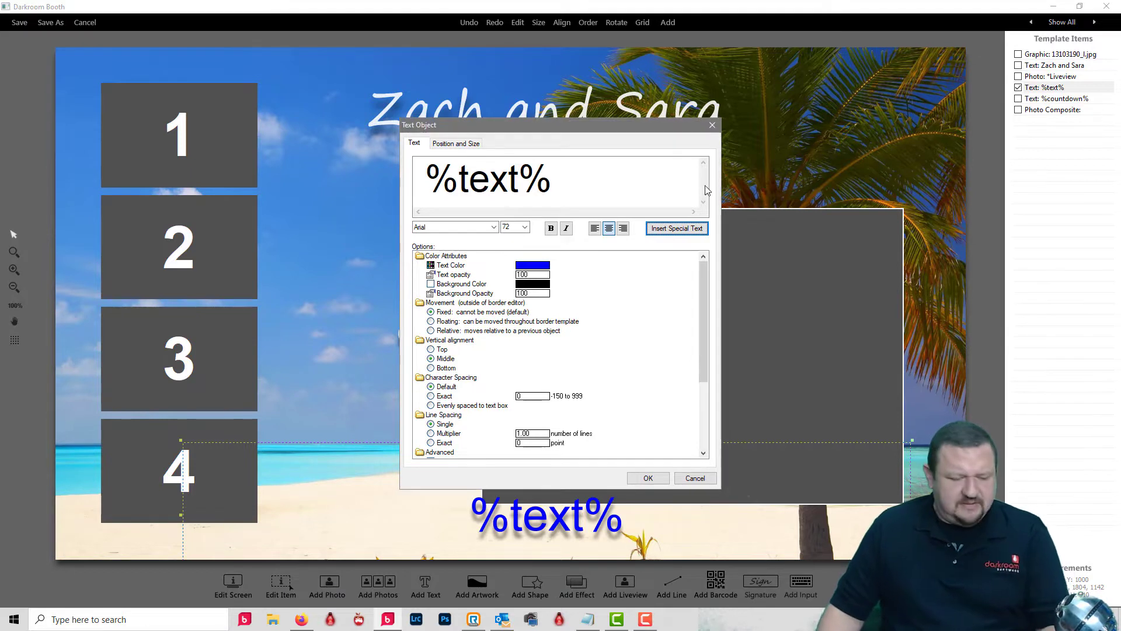
- Cancel the text object's properties and leave the screen template editor, discarding the unsaved changes
key(Escape)
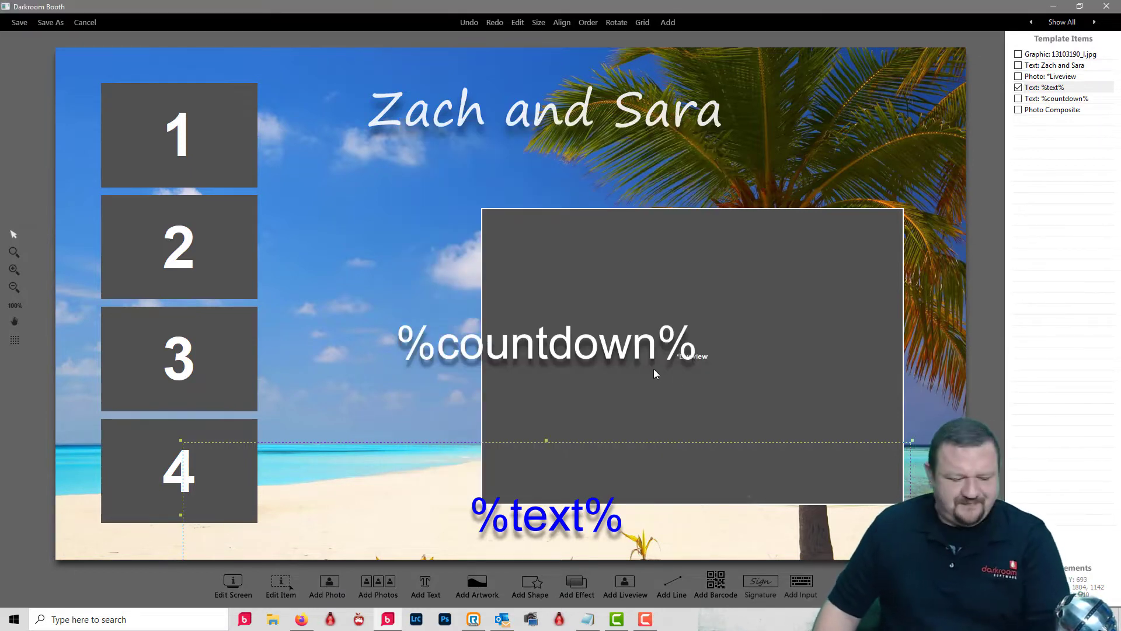
double_click(407, 6)
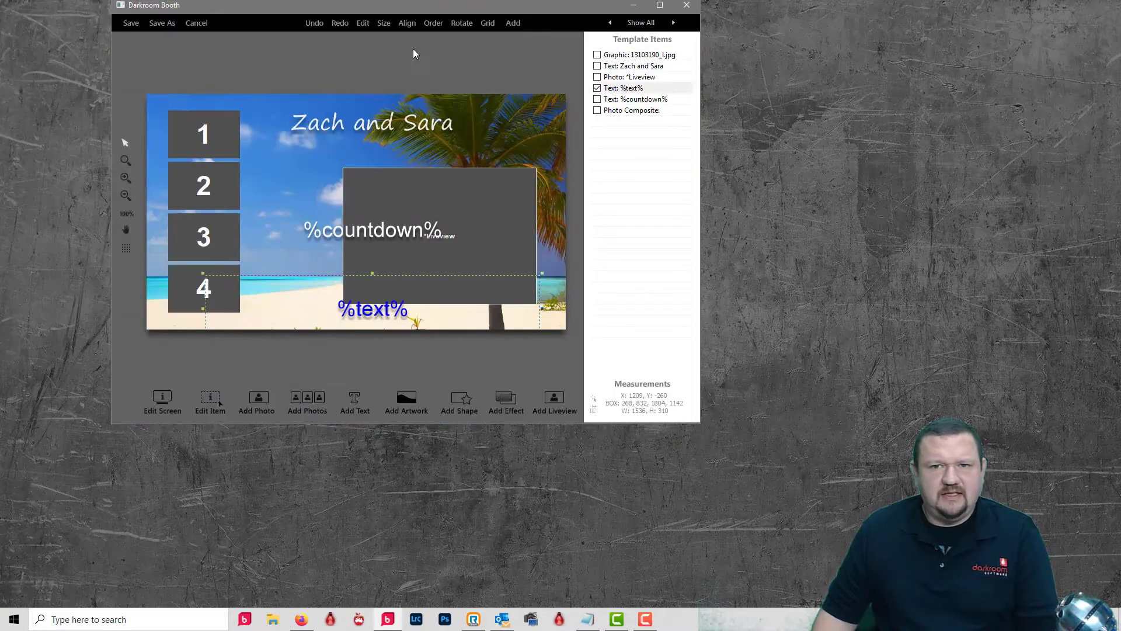
drag(412, 11, 495, 131)
click(286, 159)
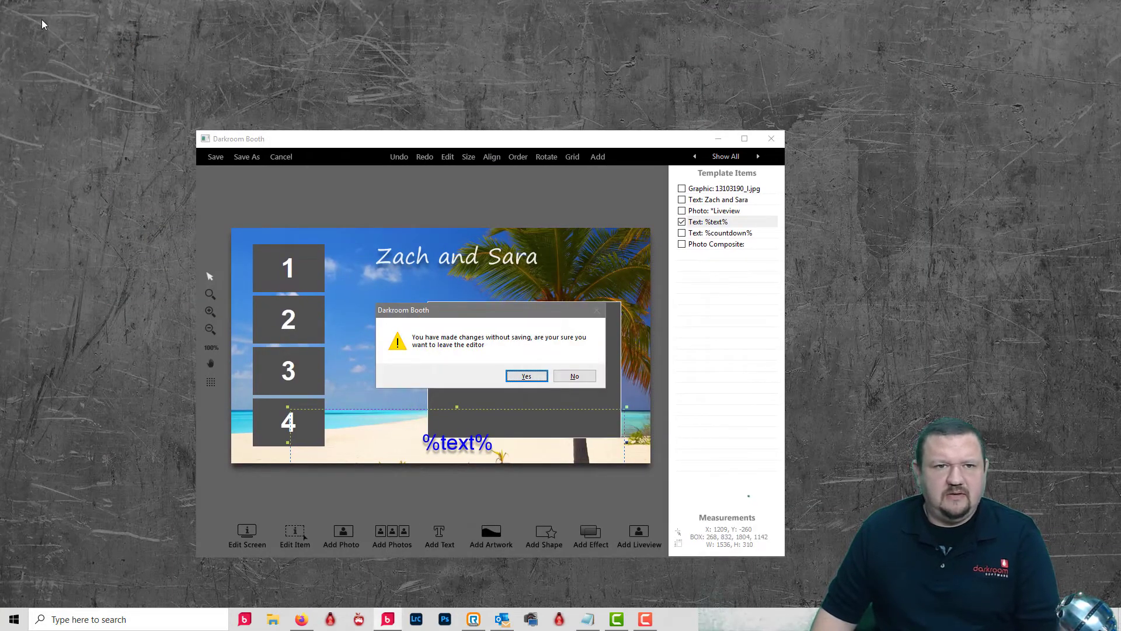
click(516, 376)
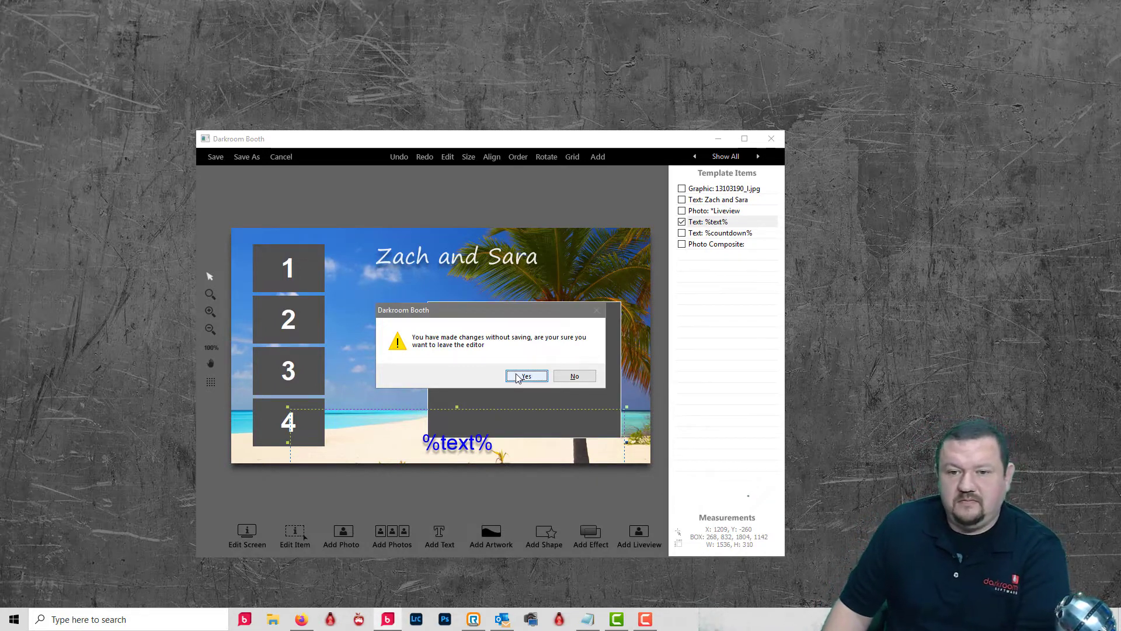
click(517, 375)
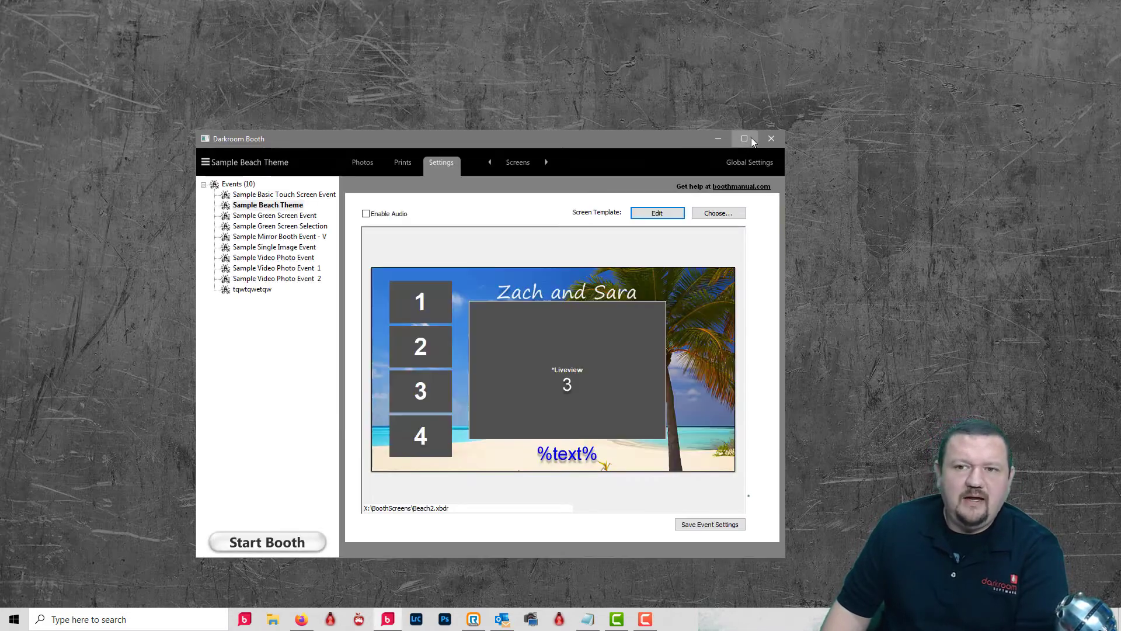
- Maximize the window and choose Blue Leather as the screen template for the Sample Beach Theme event
click(747, 138)
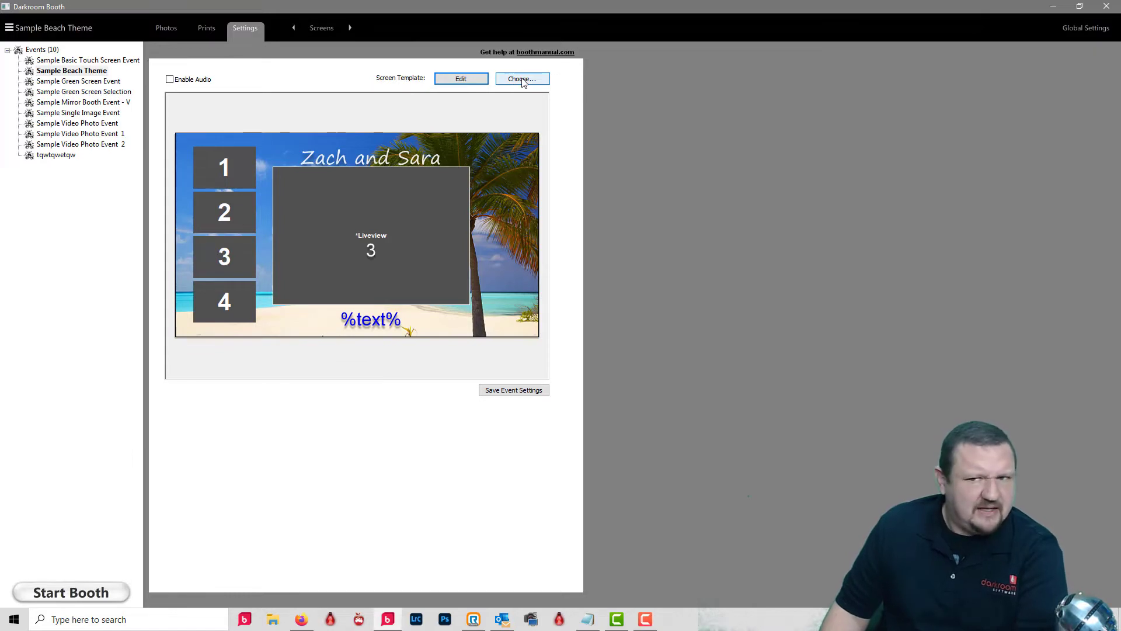
click(523, 82)
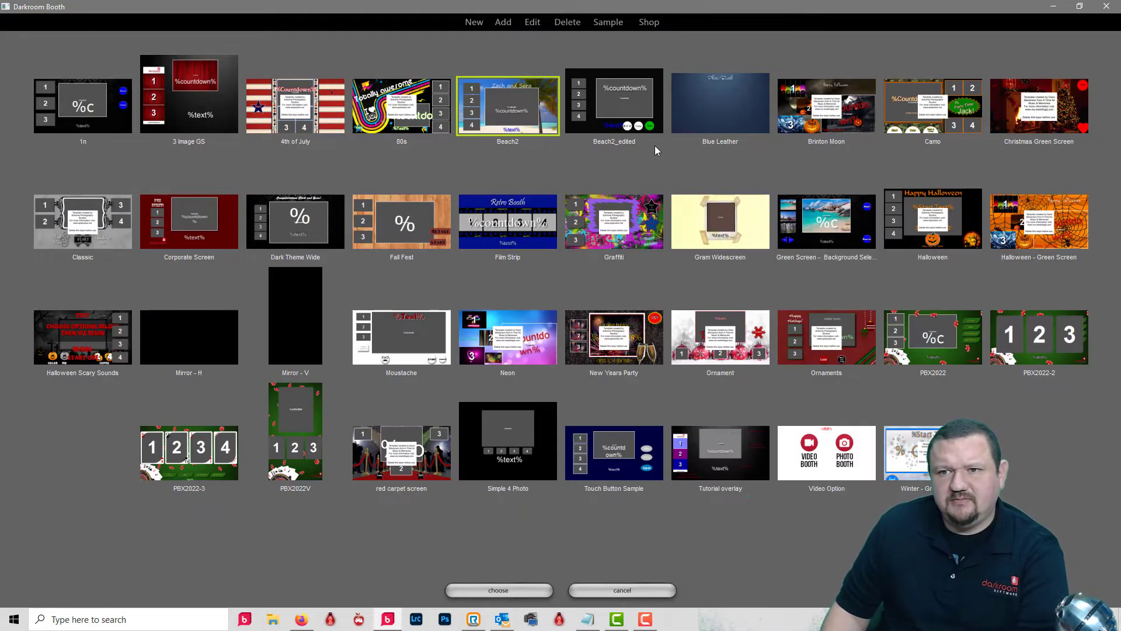
click(710, 109)
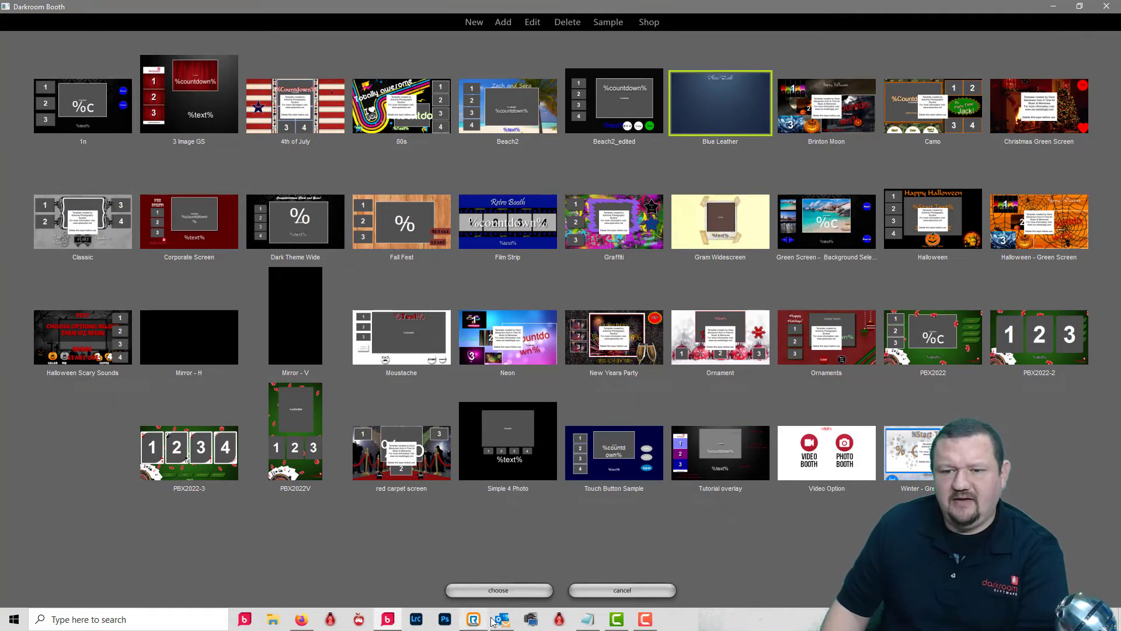
click(505, 591)
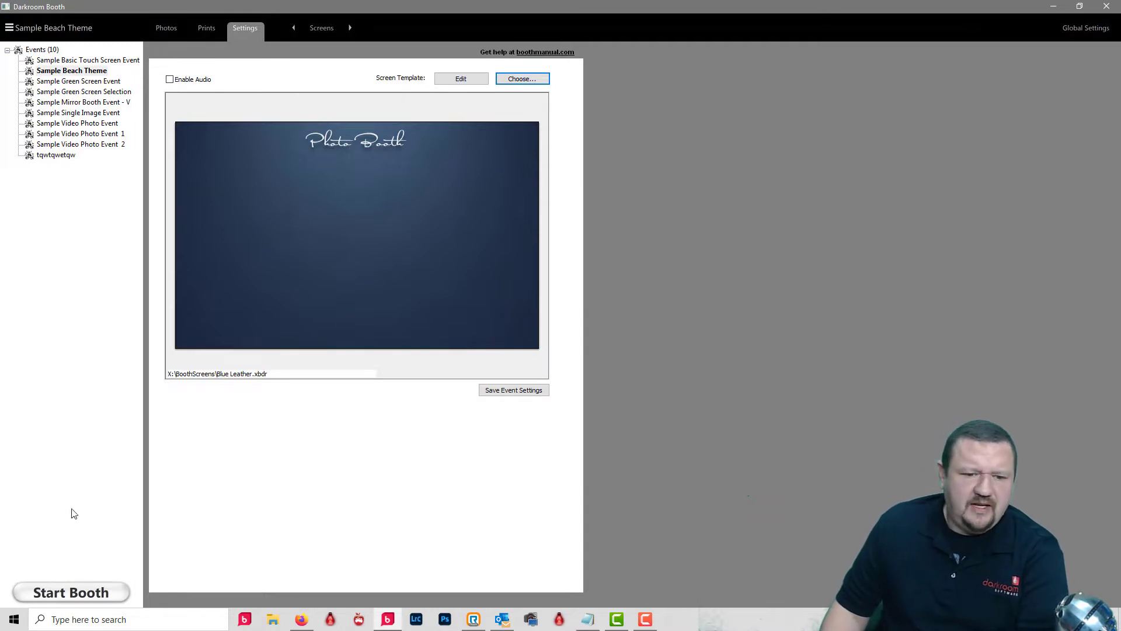
- Remove the Photo Booth text from the Blue Leather template and leave the editor without saving
click(460, 79)
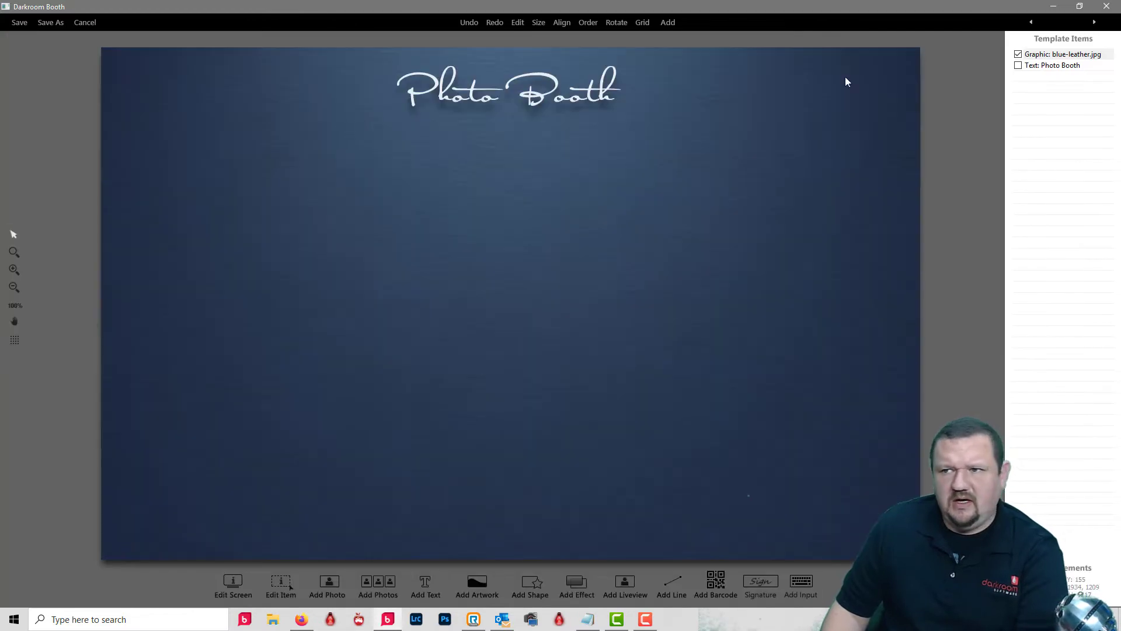
click(1072, 68)
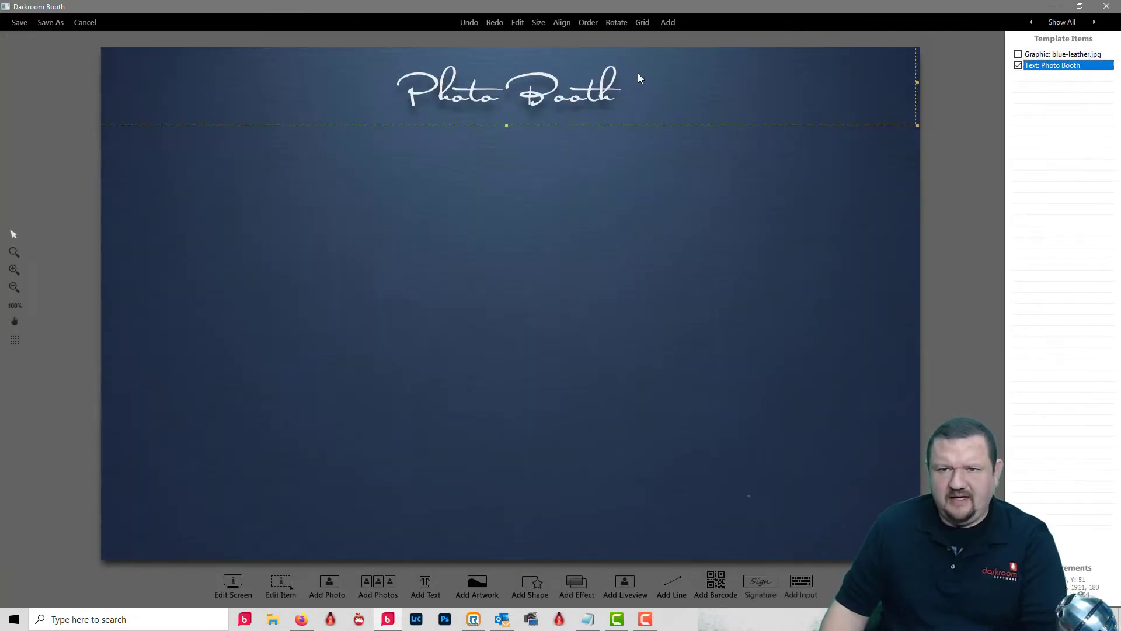
key(Delete)
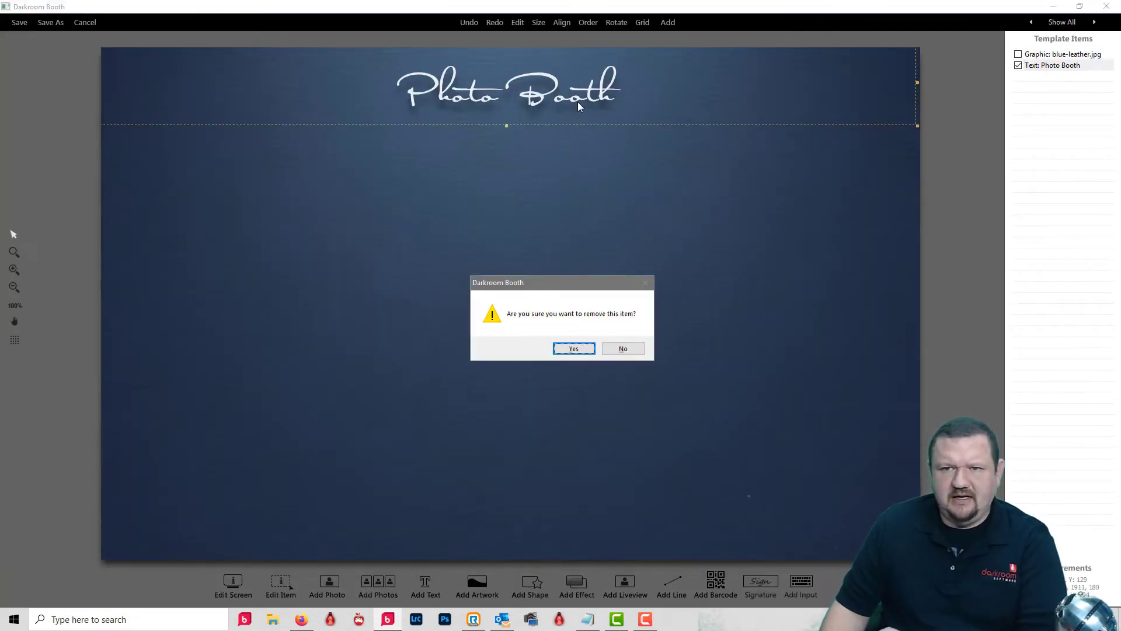
click(572, 350)
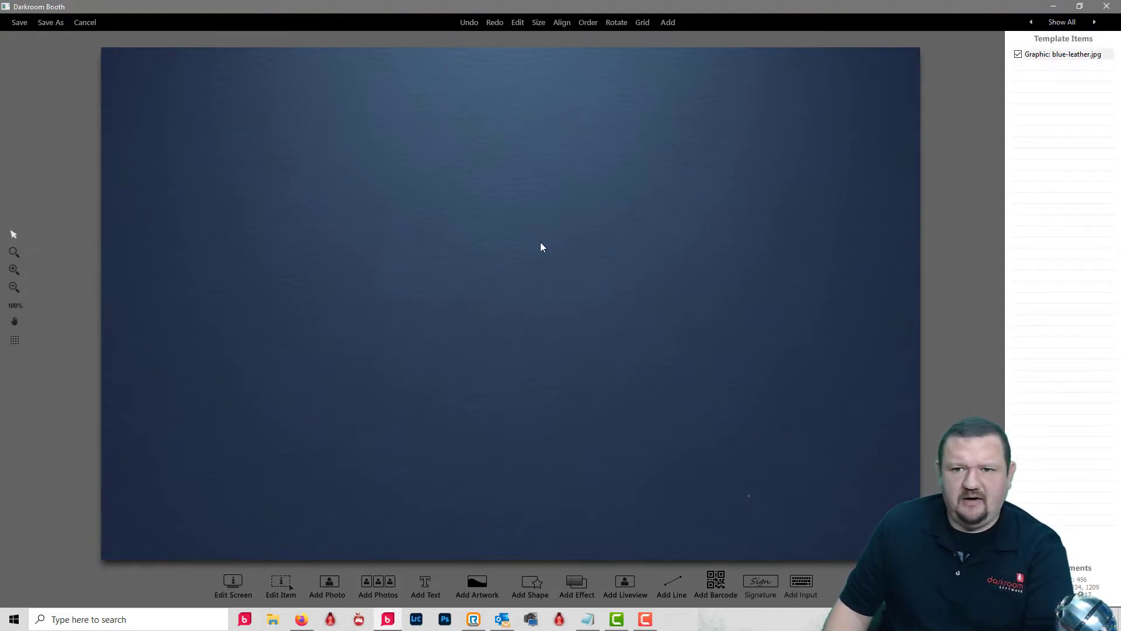
click(87, 23)
click(595, 333)
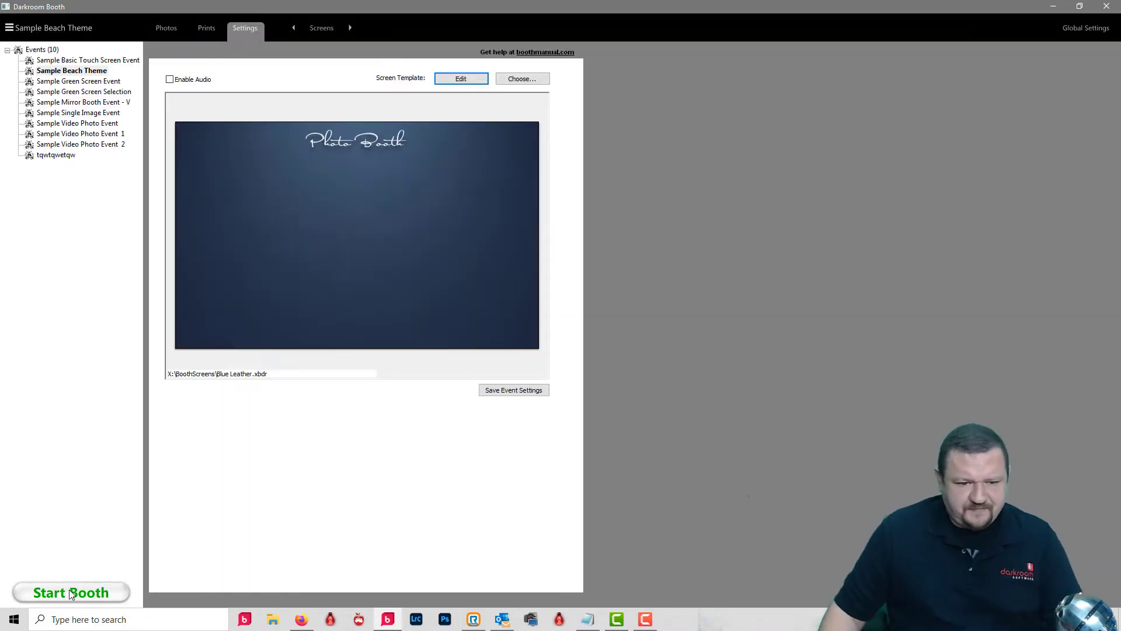
- Run booth mode to preview the Blue Leather screen with its liveview window, and exit
click(70, 592)
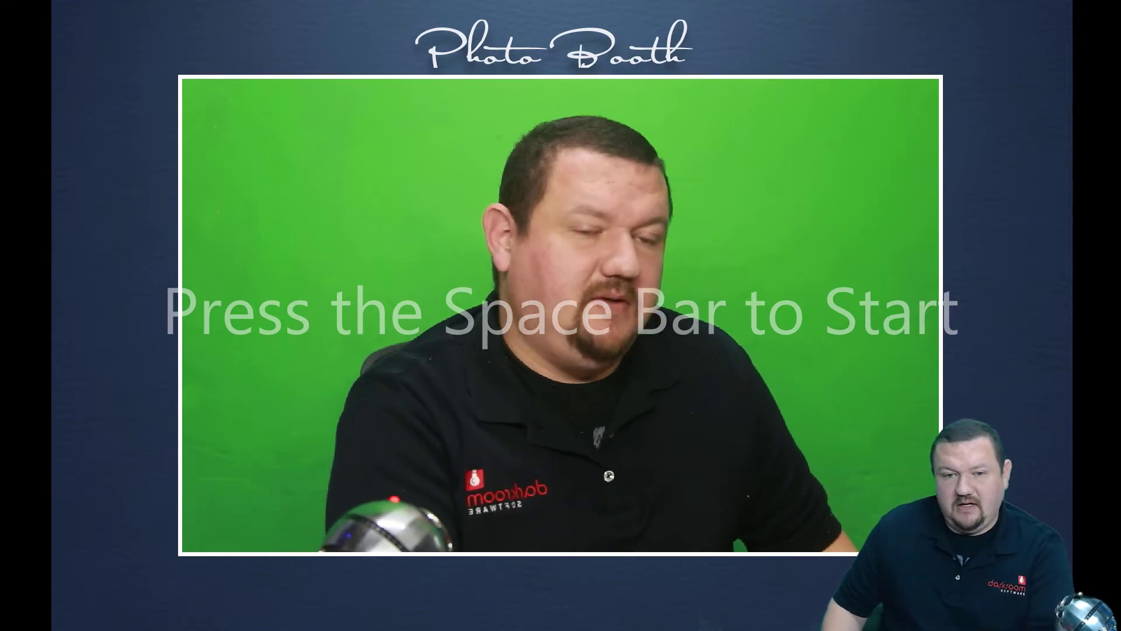
key(Escape)
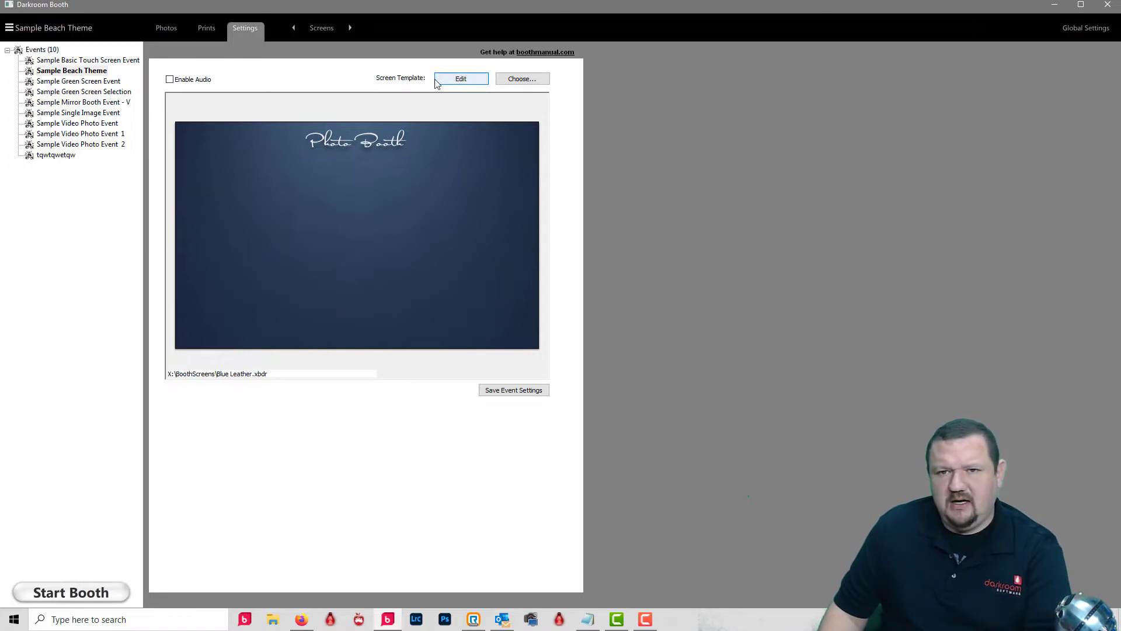
- Replace the event's screen template with PBX2022-3
click(506, 80)
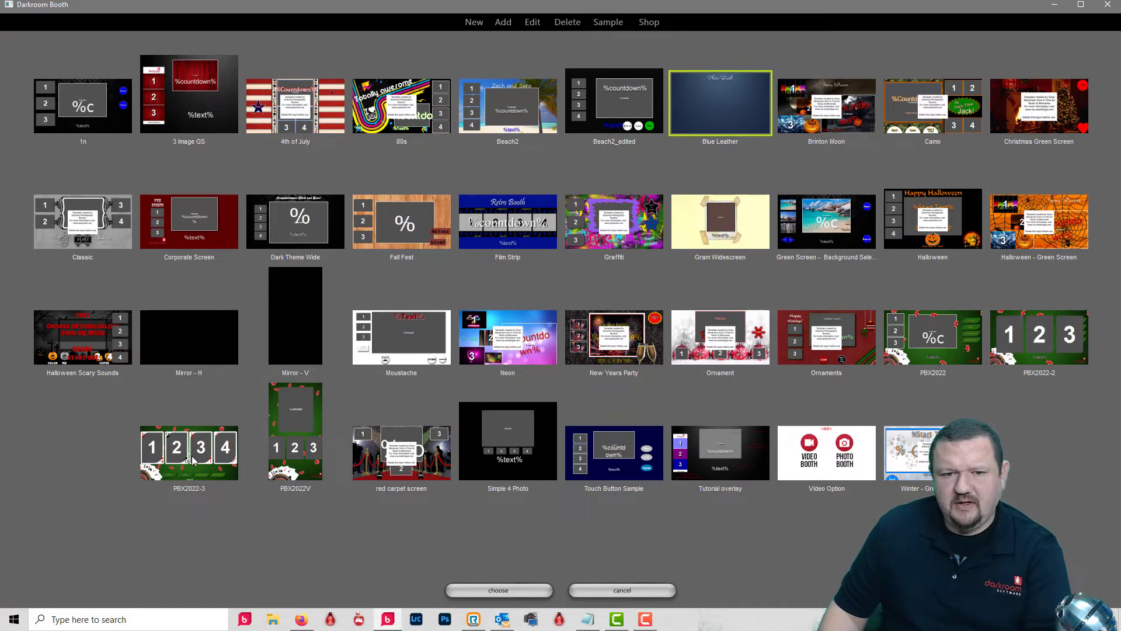
click(193, 461)
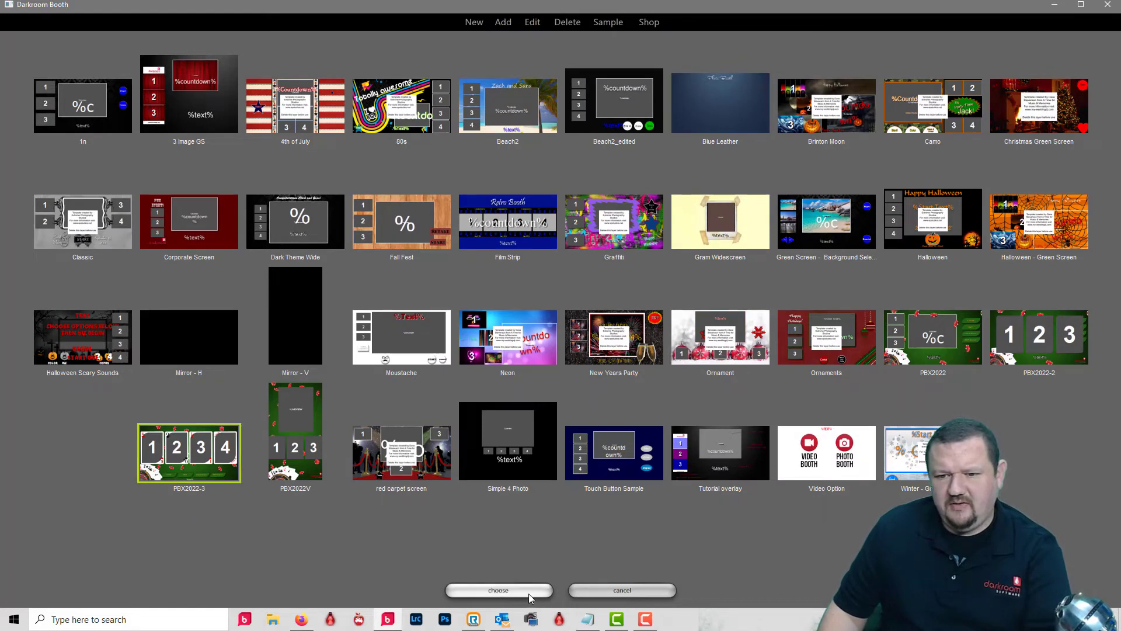
click(499, 590)
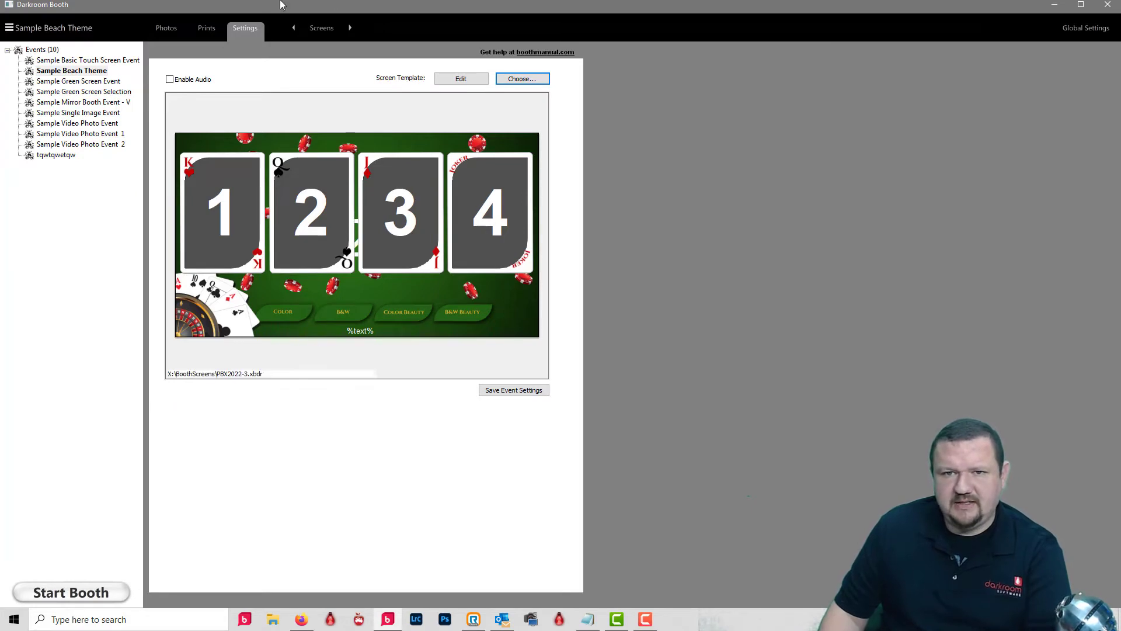
- Turn off hiding the mouse cursor in booth mode in the event's Controls settings
click(322, 29)
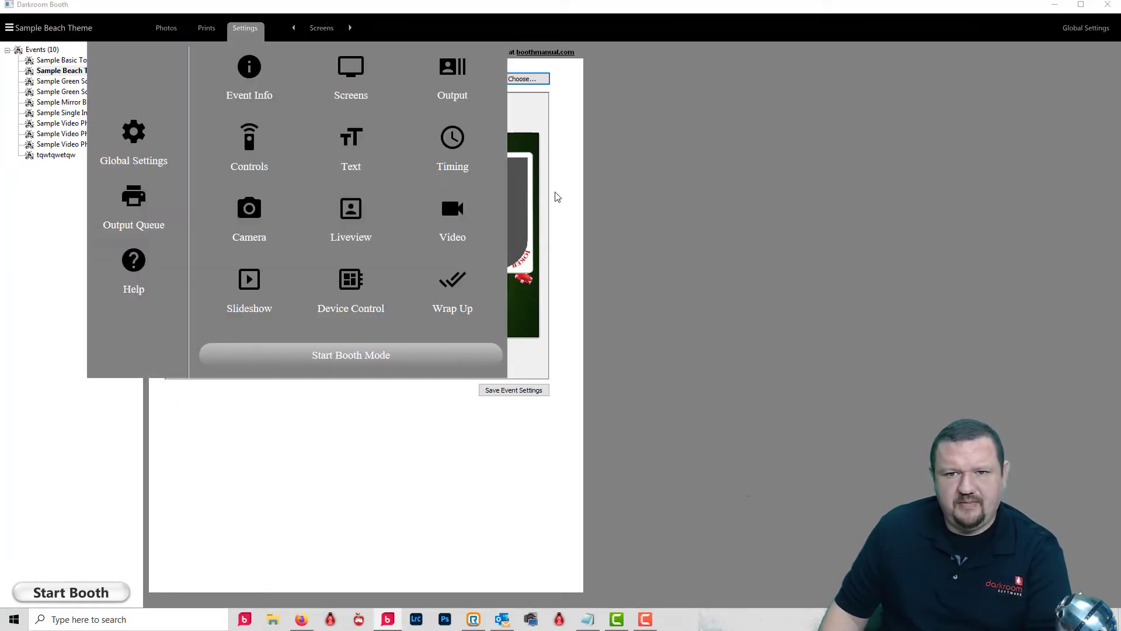
click(253, 159)
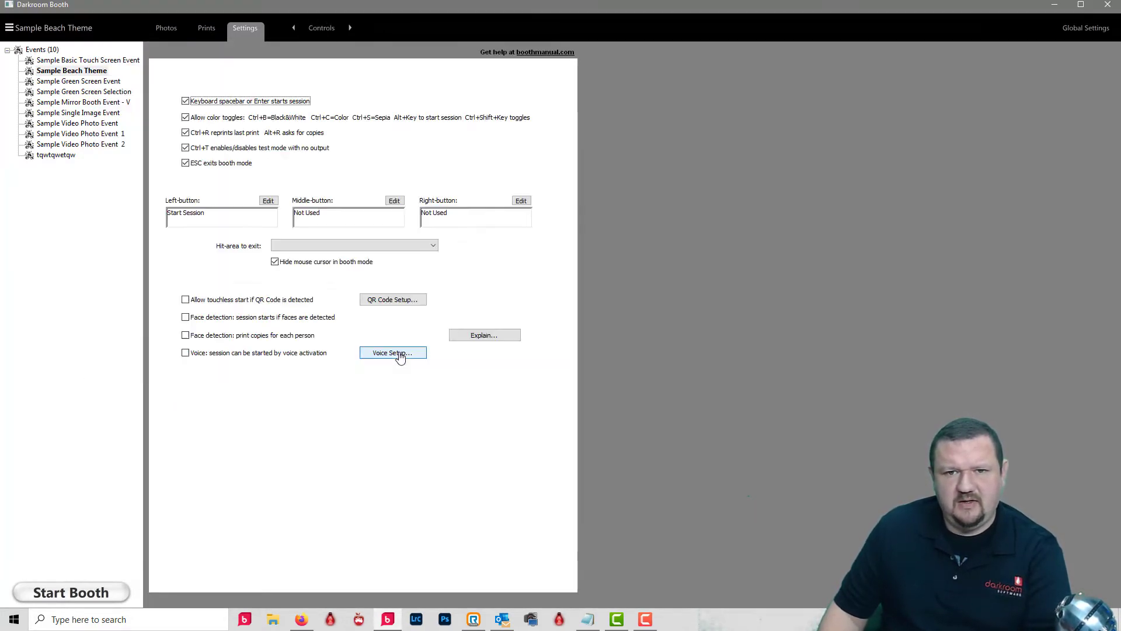
click(274, 262)
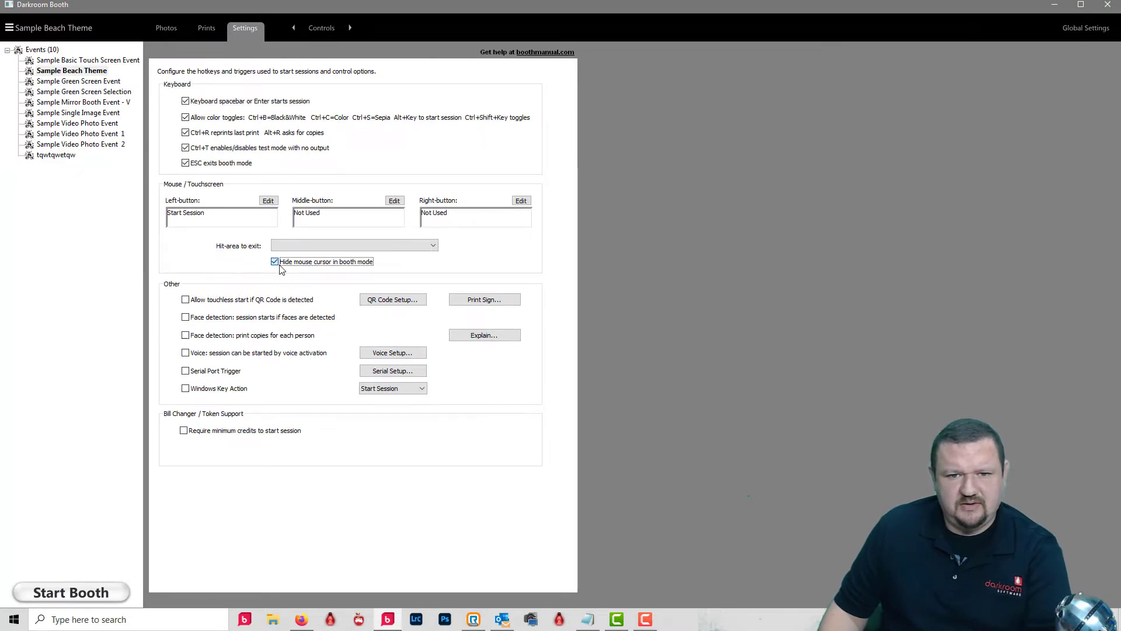
- Run booth mode with the PBX2022-3 screen, try its Color option, and exit
click(71, 592)
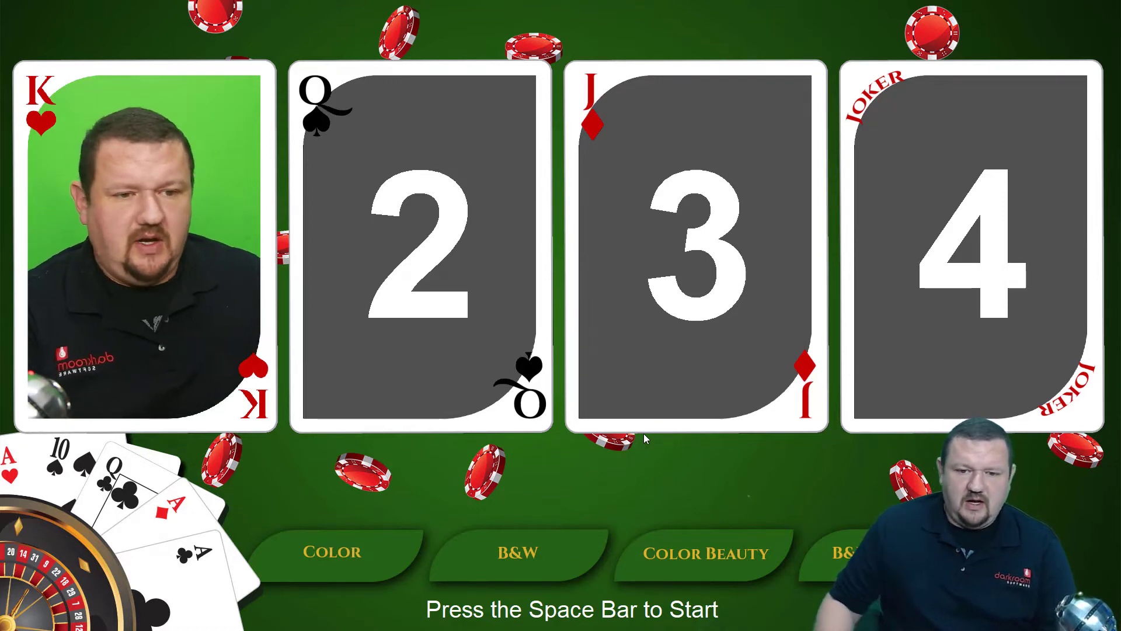
click(334, 552)
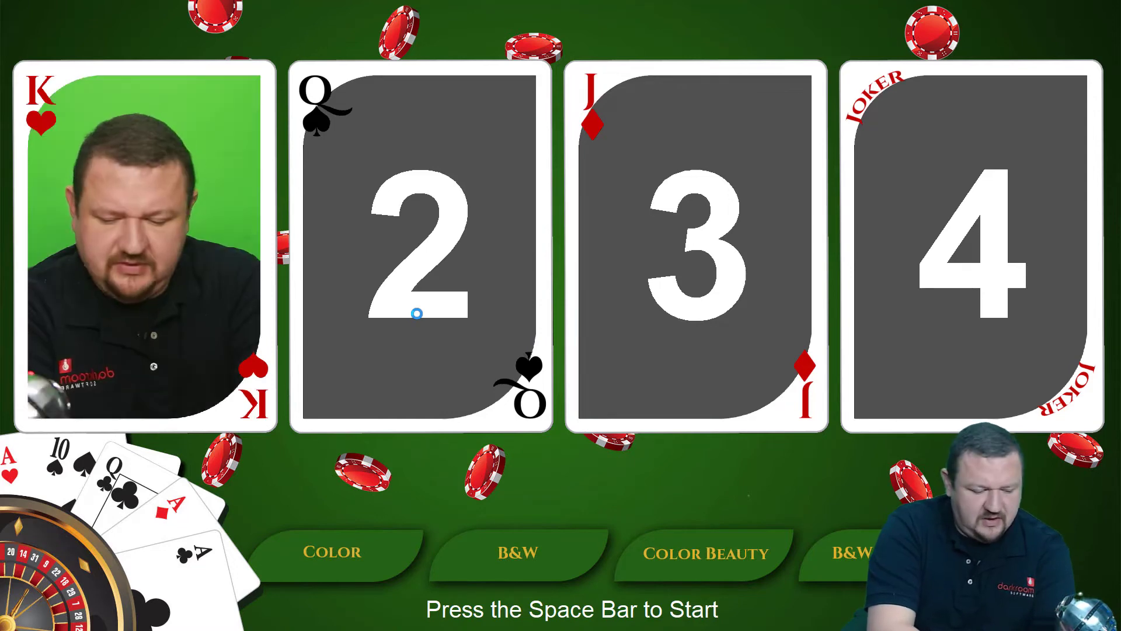
key(Escape)
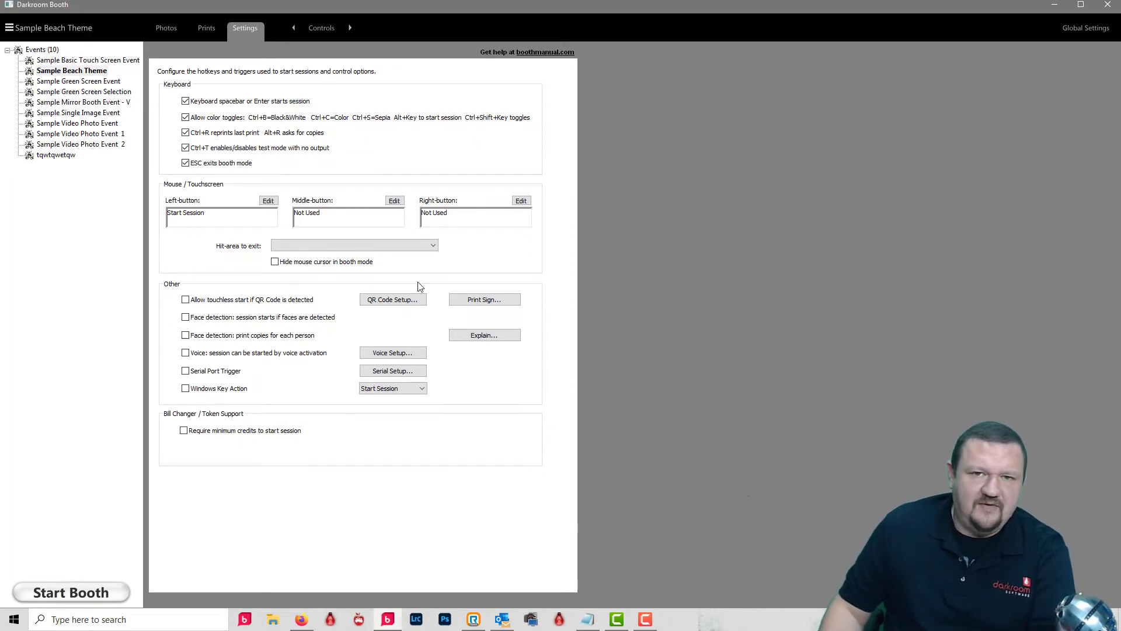
- Open the event's Liveview settings and select the seconds value for pausing liveview to capture a photo
click(322, 28)
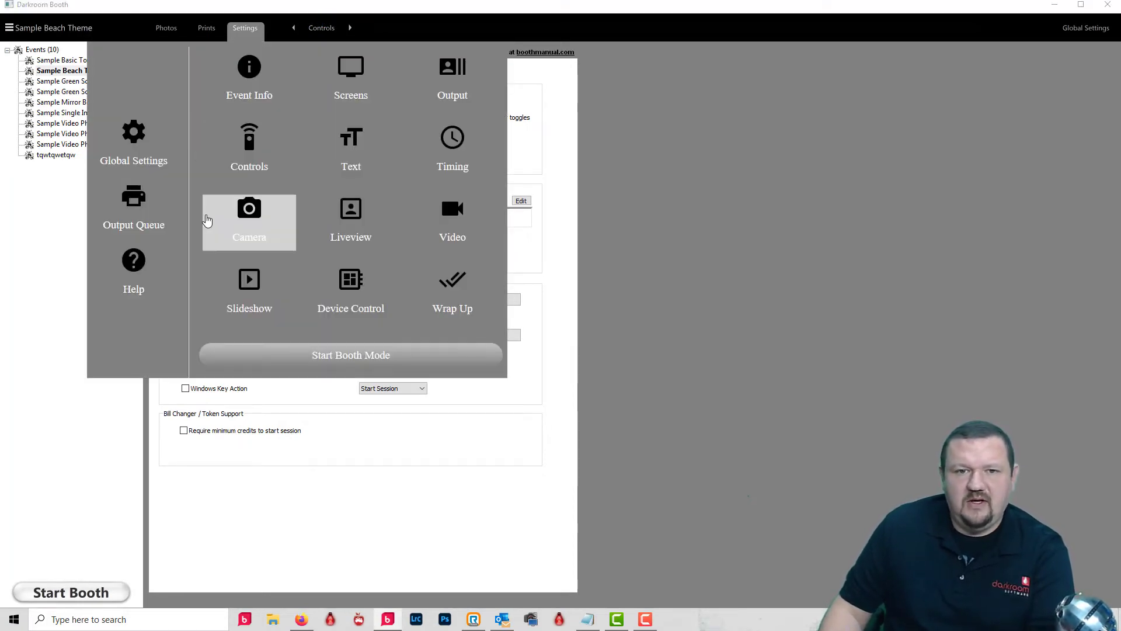
click(349, 221)
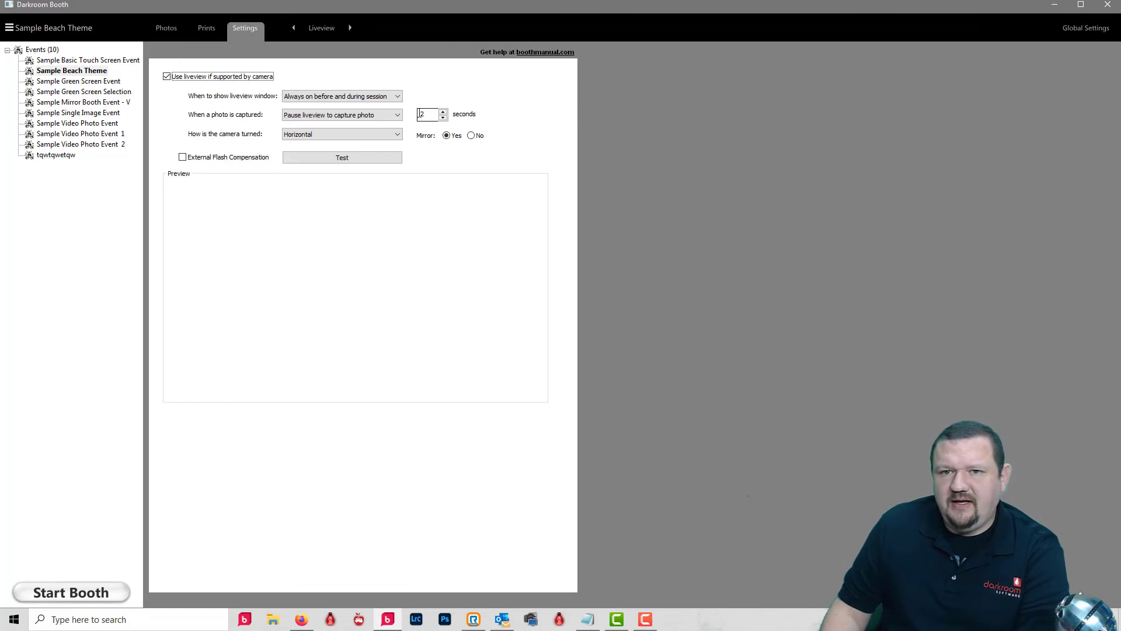
click(433, 116)
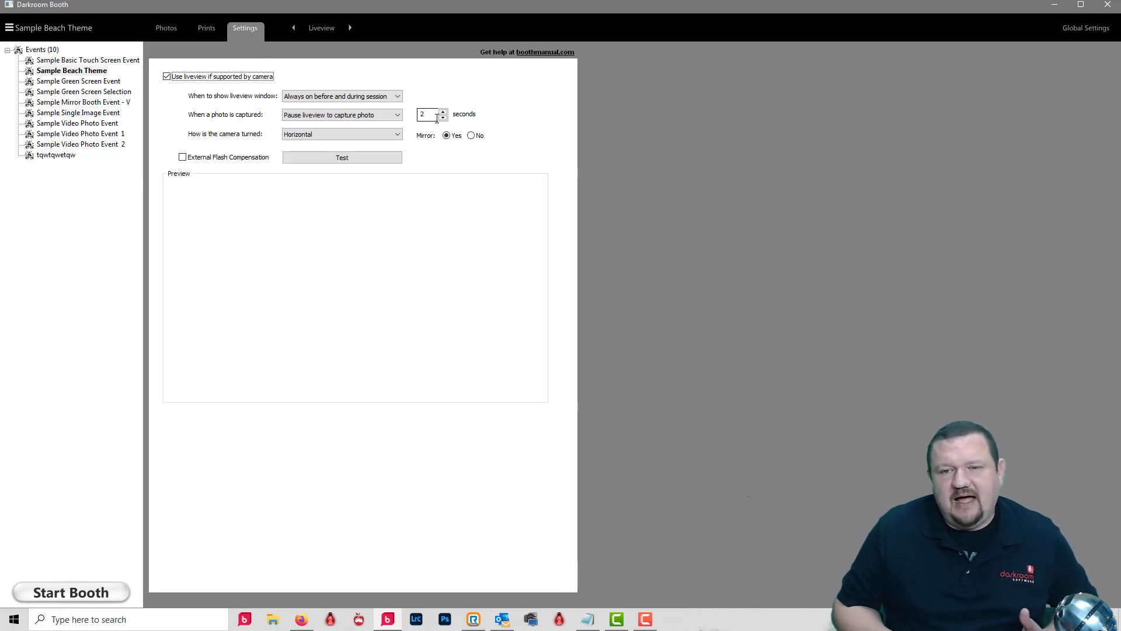
double_click(422, 115)
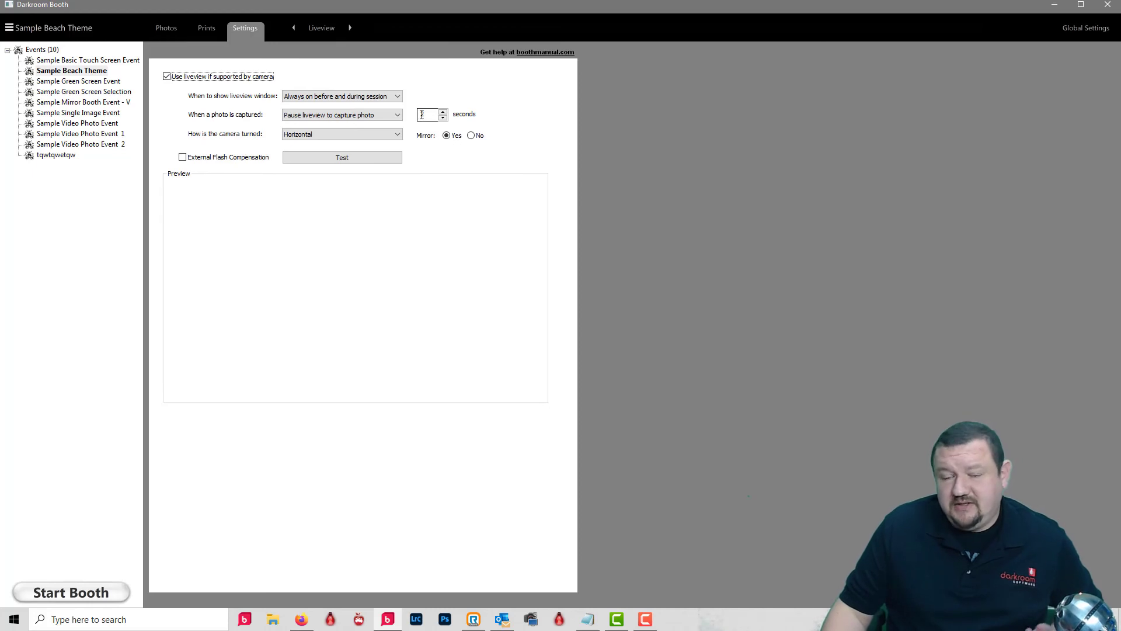